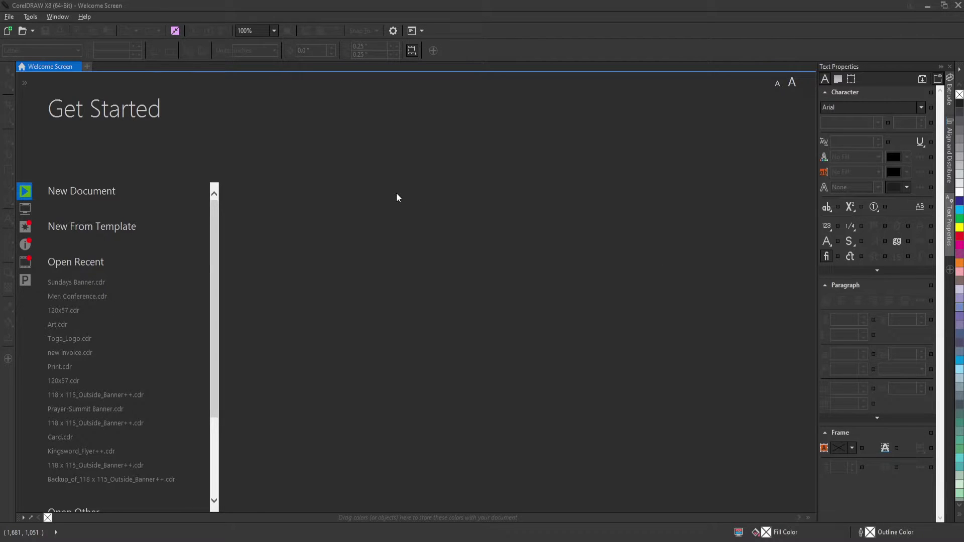
# Start a new document and set its measurement units to inches.
pyautogui.click(9, 16)
pyautogui.click(21, 24)
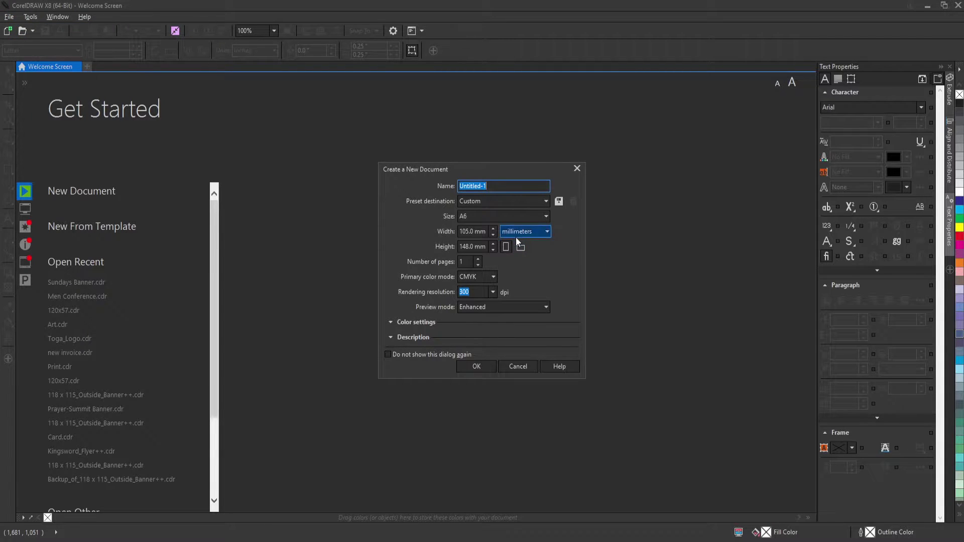
pyautogui.click(520, 233)
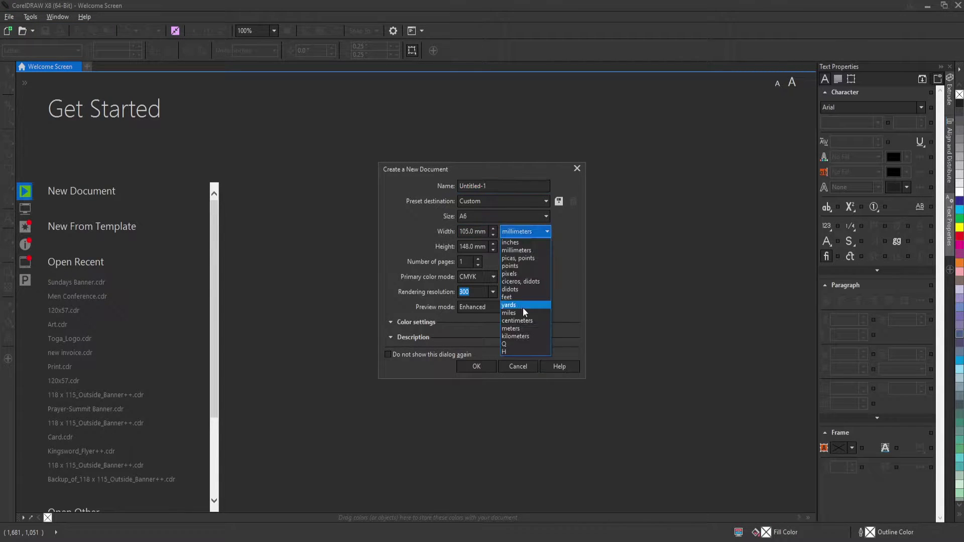
pyautogui.click(520, 245)
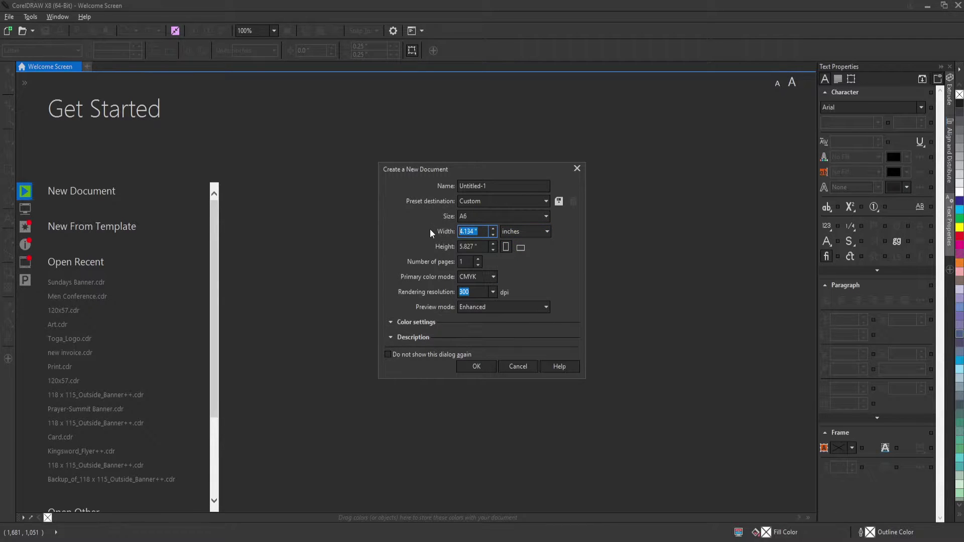
# Set the page width to 118 inches and the height to 97 inches, and create the document.
pyautogui.write('118')
pyautogui.press('Tab')
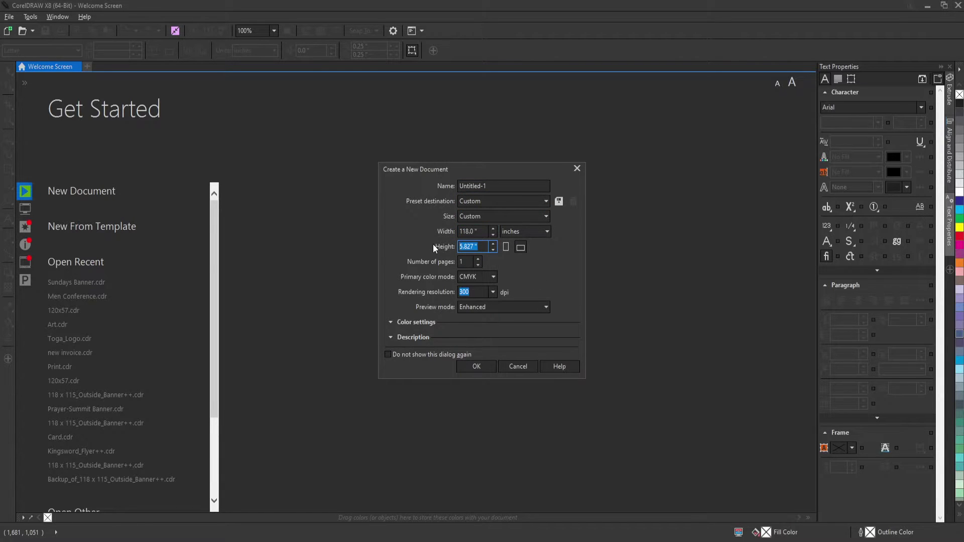
pyautogui.write('97')
pyautogui.click(480, 231)
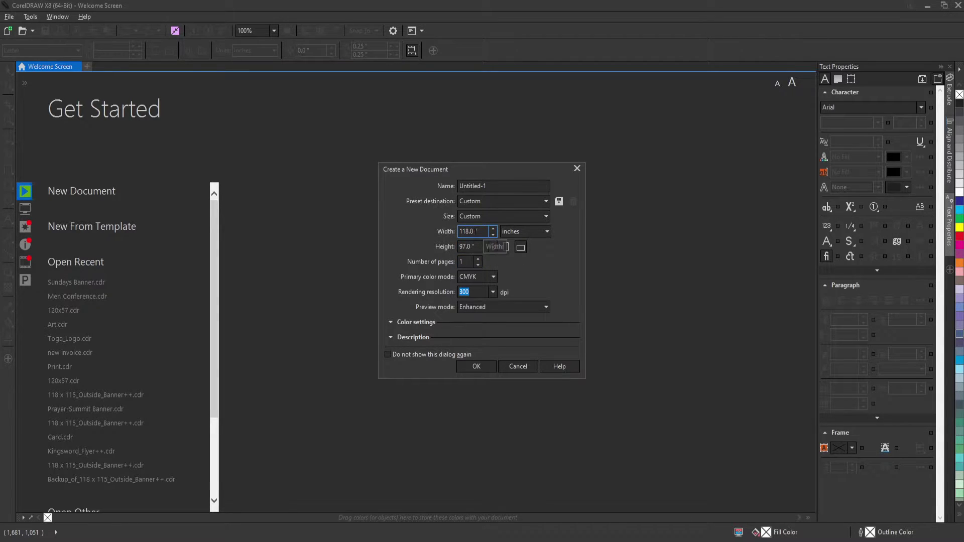
pyautogui.moveTo(475, 231); pyautogui.dragTo(461, 240)
pyautogui.click(474, 367)
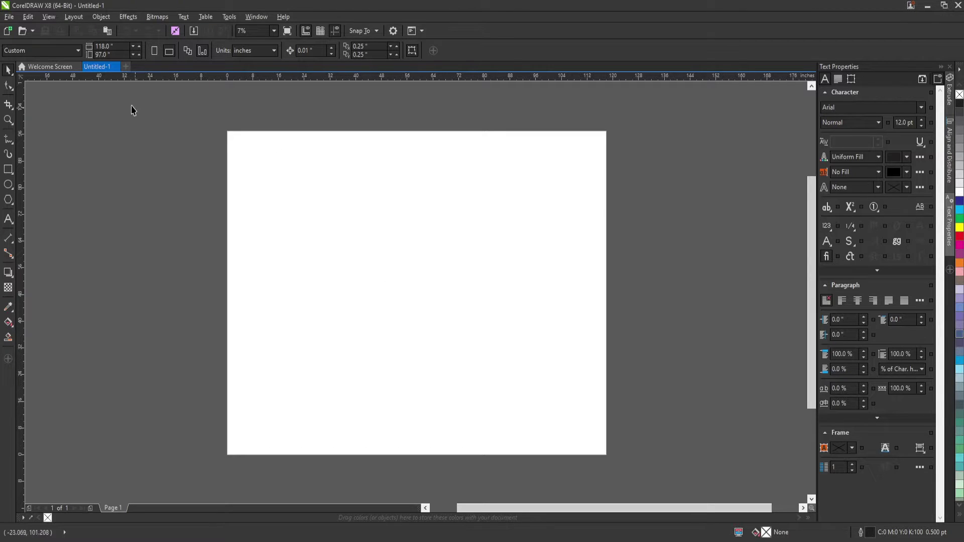
# Add a rectangle covering the whole page and switch the document units to pixels.
pyautogui.doubleClick(8, 170)
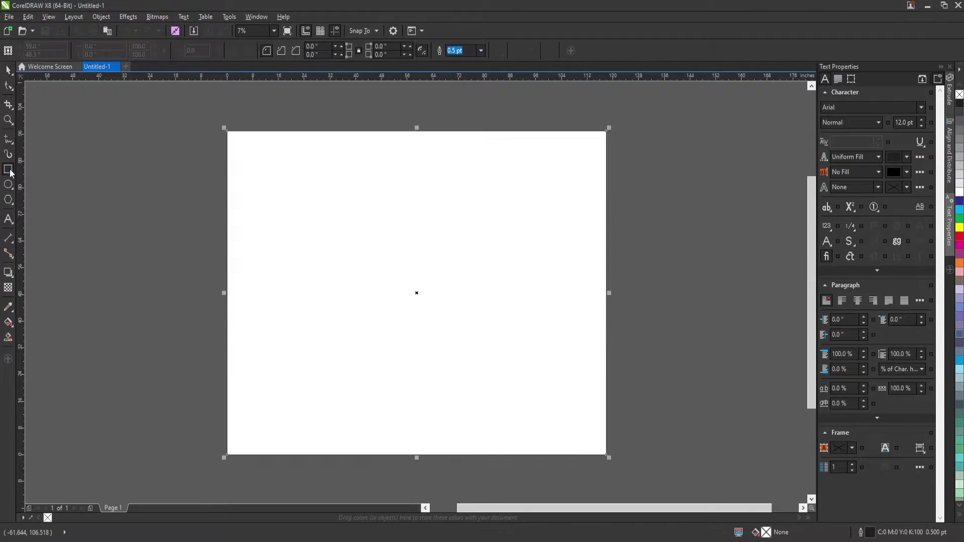
pyautogui.press('space')
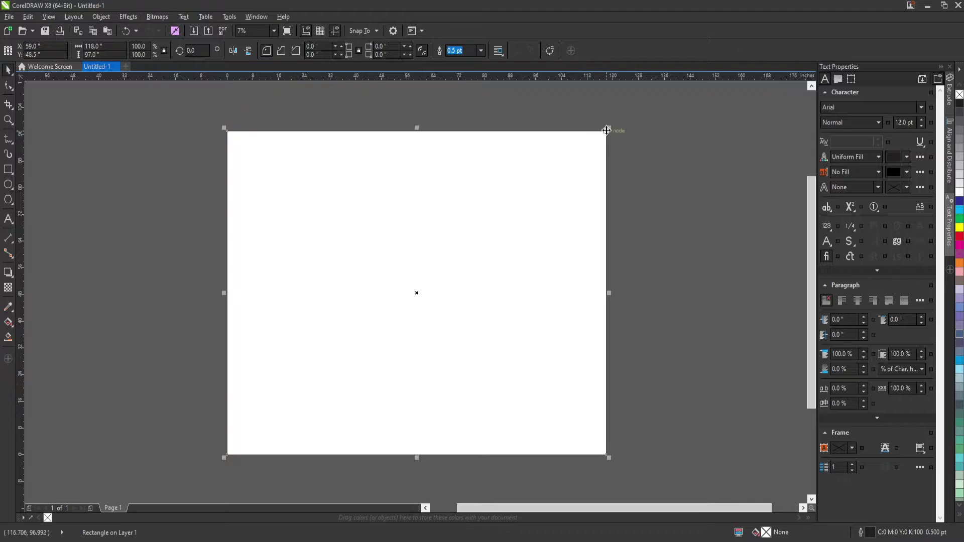
pyautogui.hotkey('ctrl', 'z')
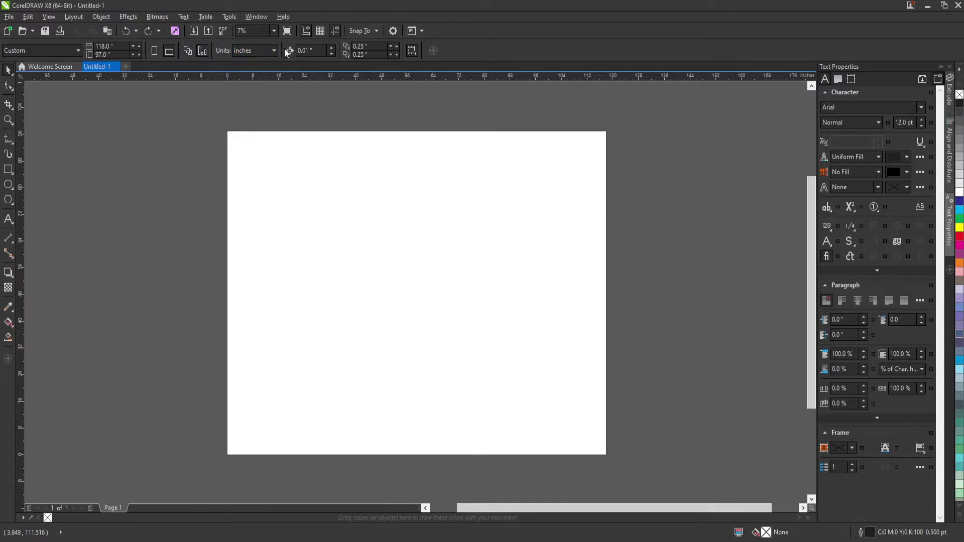
pyautogui.click(247, 50)
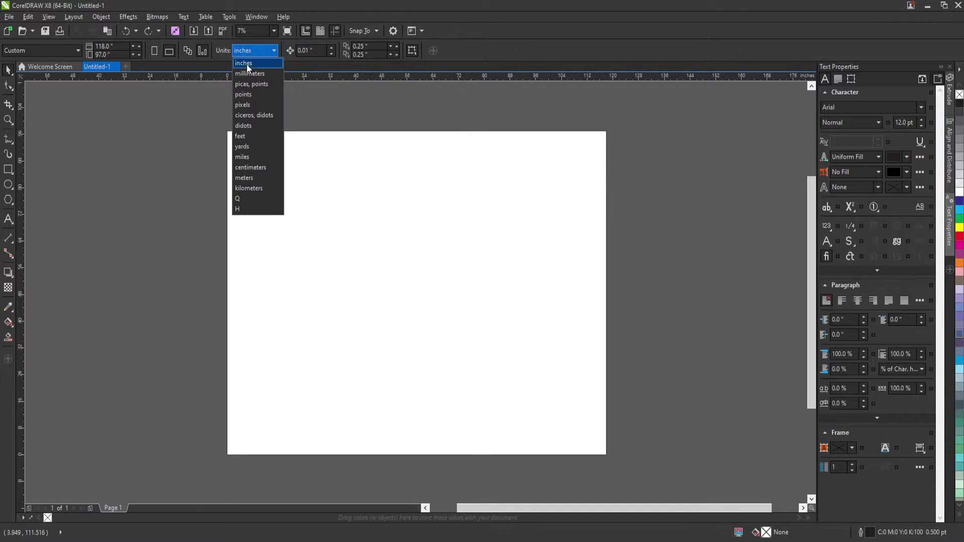
pyautogui.click(252, 104)
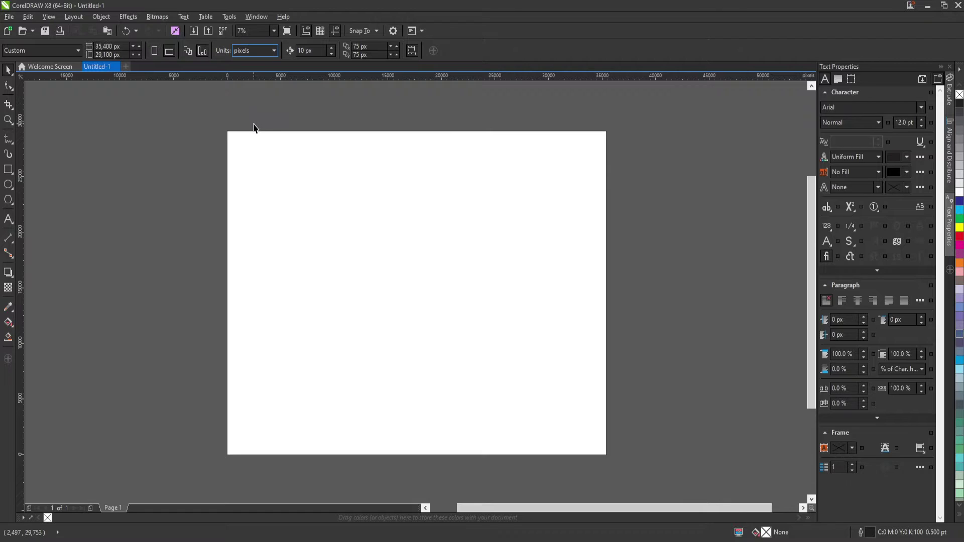
# Scale the page-sized rectangle proportionally to a width of 6,000 px.
pyautogui.click(296, 172)
pyautogui.click(288, 168)
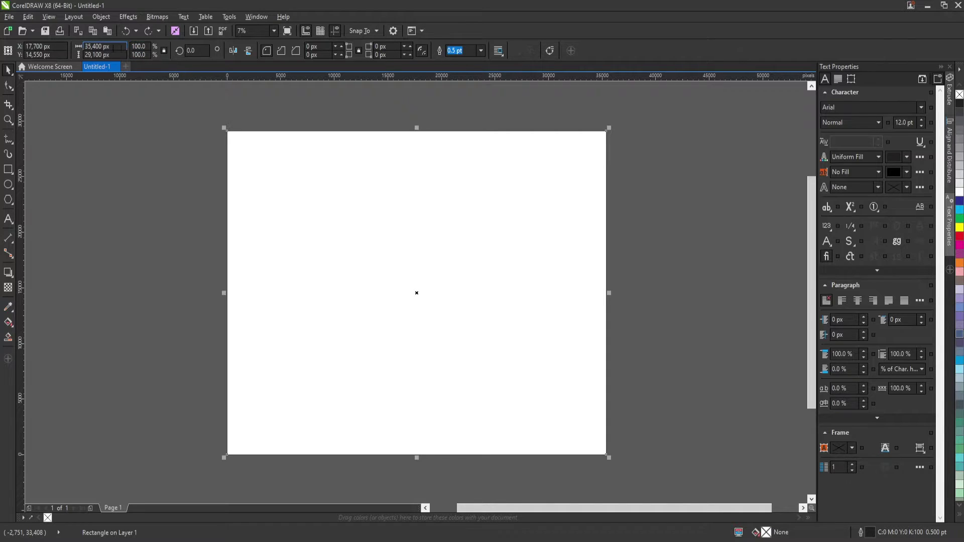
pyautogui.doubleClick(93, 46)
pyautogui.write('6,')
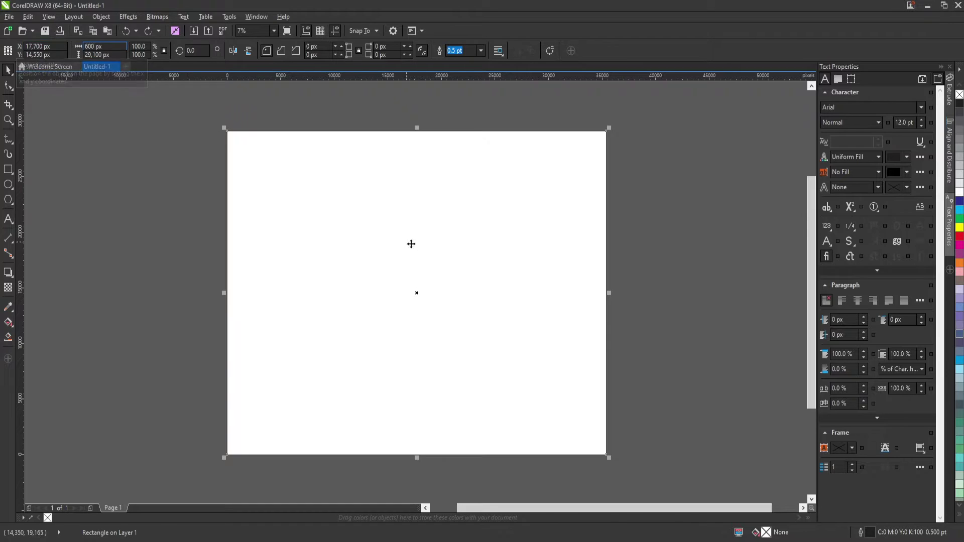
pyautogui.write('000')
pyautogui.press('Return')
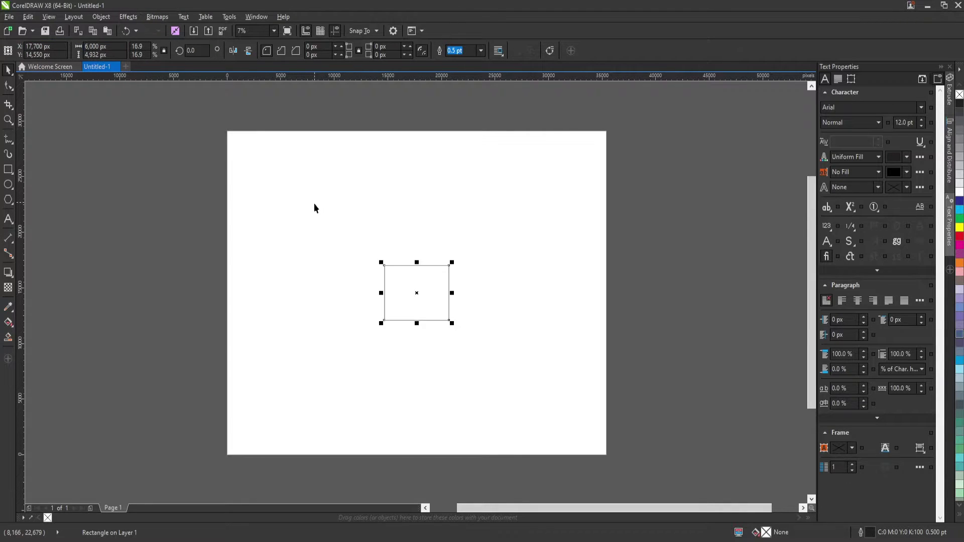
# Select the scaled rectangle and copy its height value.
pyautogui.click(152, 120)
pyautogui.moveTo(151, 164); pyautogui.dragTo(517, 342)
pyautogui.doubleClick(86, 55)
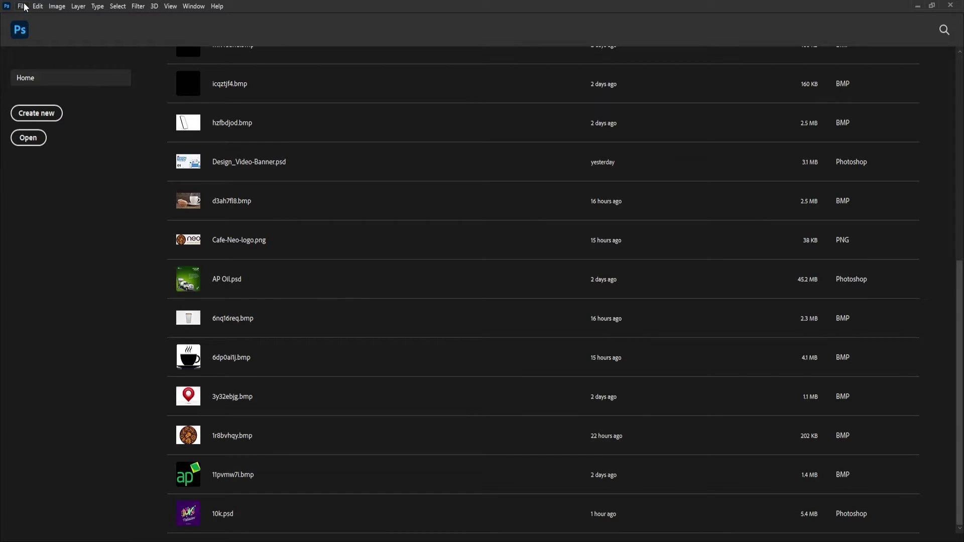
# Switch to Photoshop and start a new document named Banner, 6000 pixels wide and 4932 pixels high.
pyautogui.click(25, 7)
pyautogui.click(27, 15)
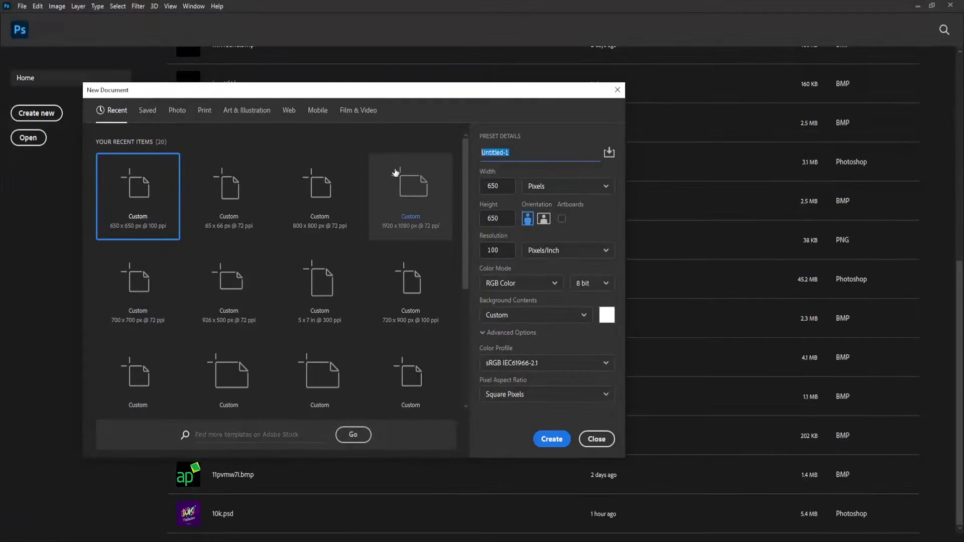
pyautogui.write('Banner')
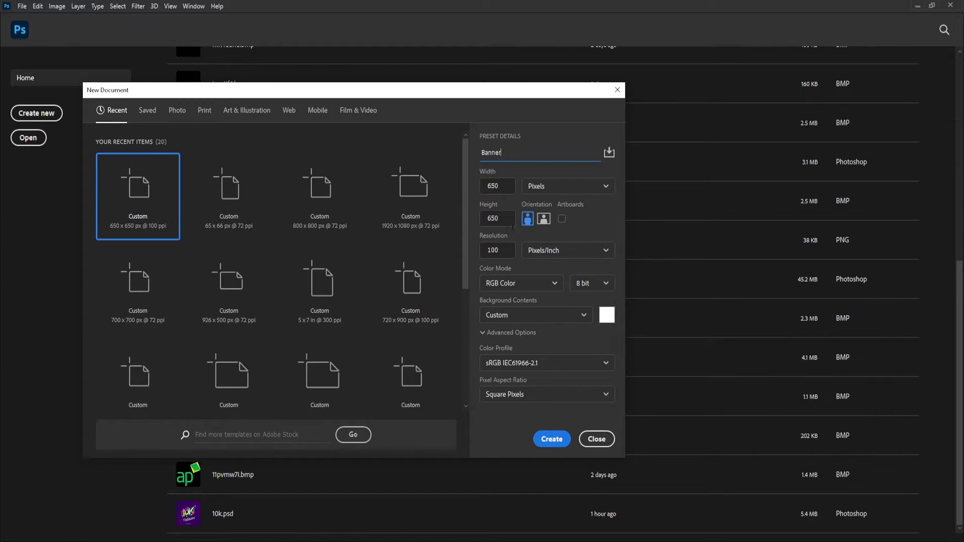
pyautogui.press('Tab')
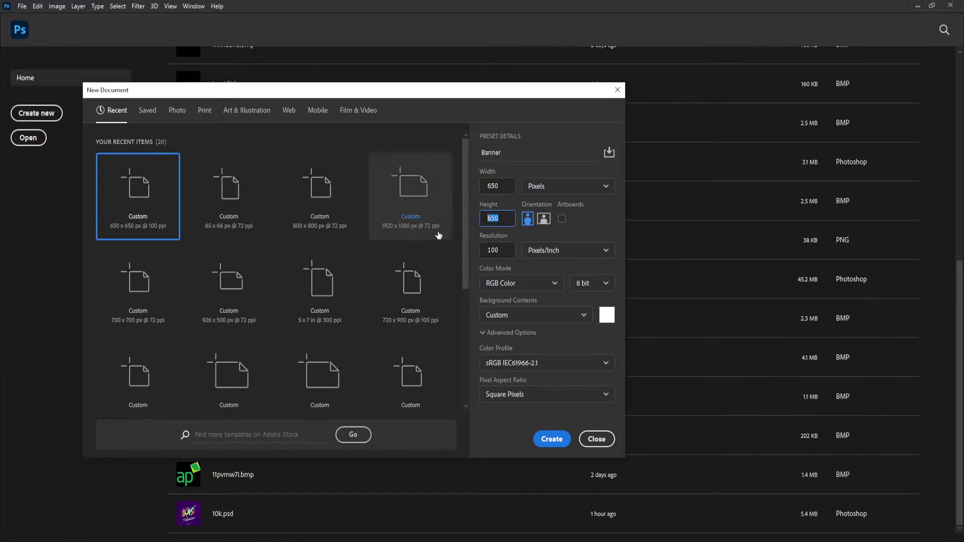
pyautogui.write('4,932')
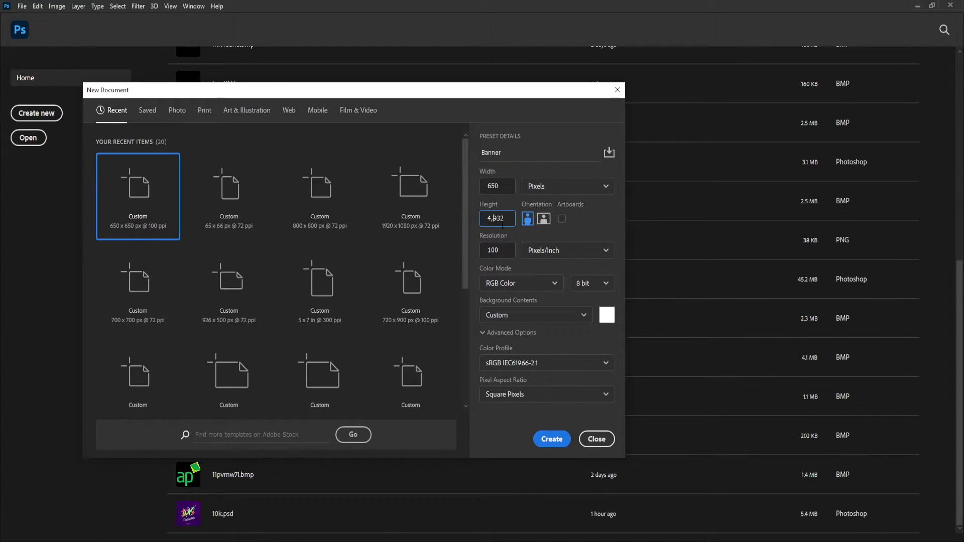
pyautogui.click(502, 183)
pyautogui.write('6000')
pyautogui.press('Tab')
pyautogui.press('Tab')
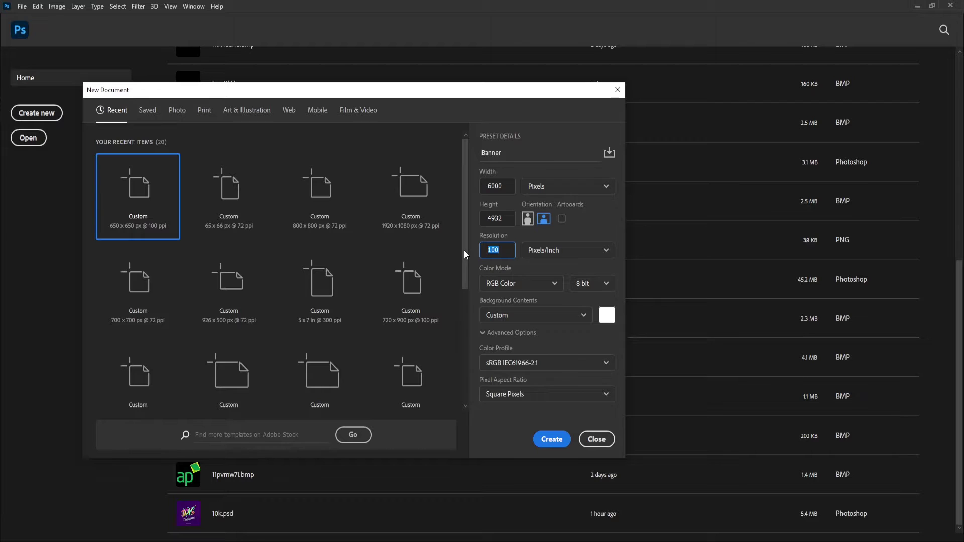
# Set the resolution to 400 pixels/inch and the color mode to CMYK Color, and create the document.
pyautogui.write('400')
pyautogui.click(518, 284)
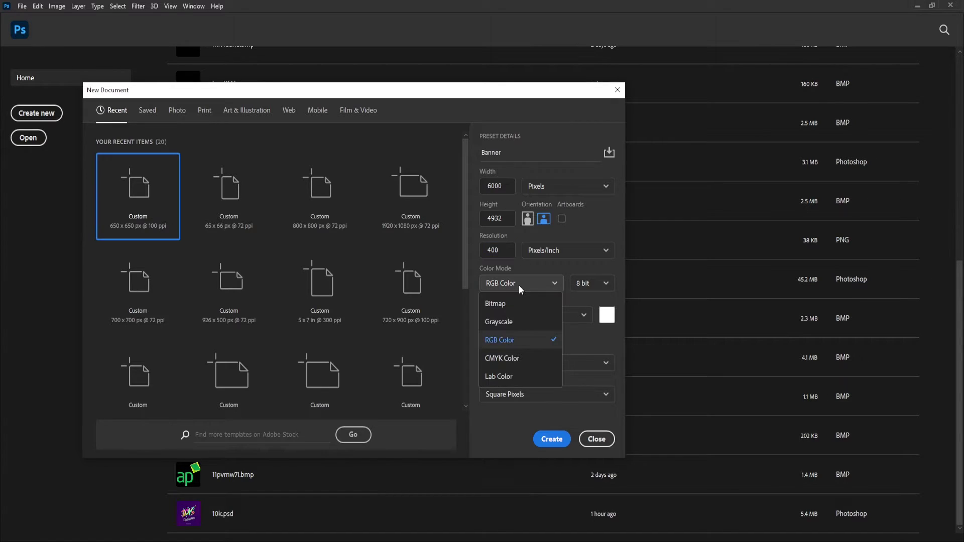
pyautogui.click(507, 359)
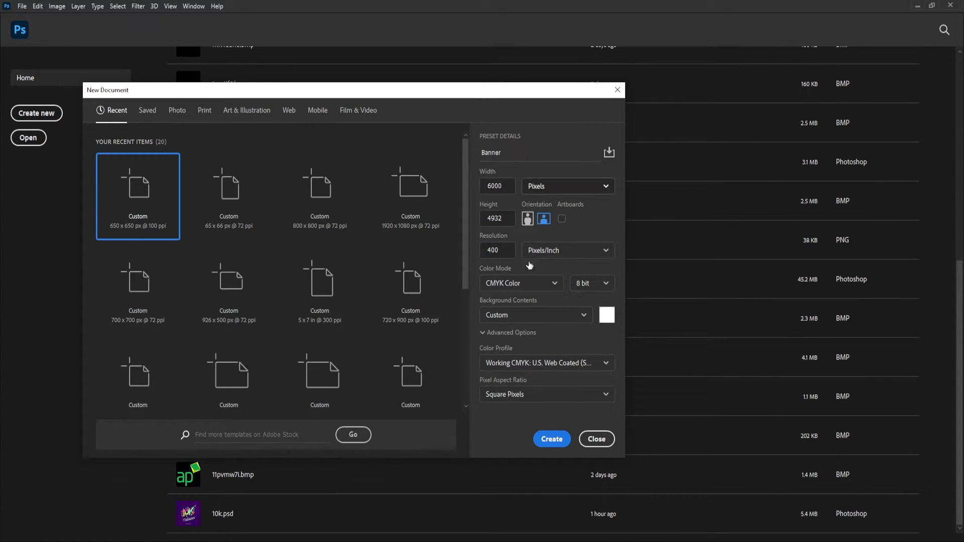
pyautogui.click(548, 444)
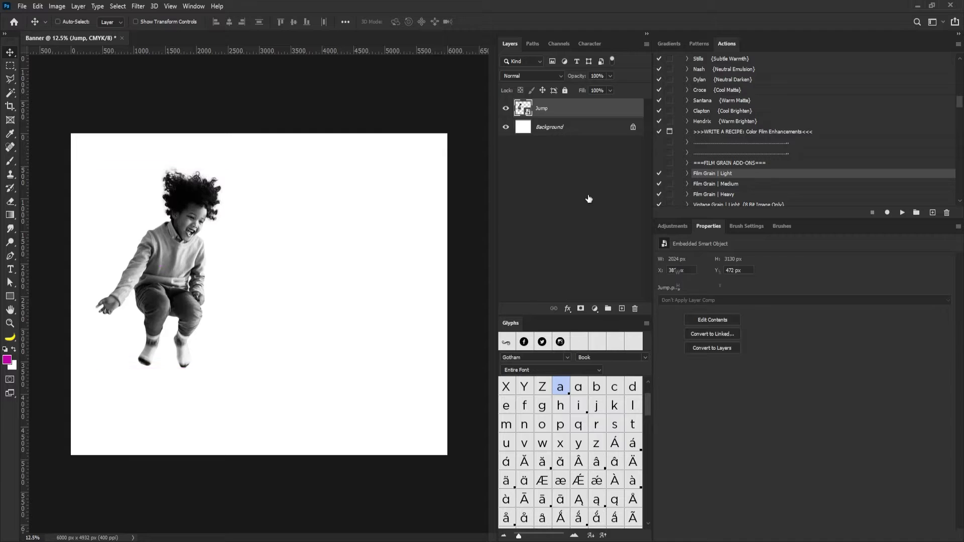
# Draw a circle about 1888 px in diameter with the Ellipse tool on a layer behind the jumping child.
pyautogui.keyDown('ctrl'); pyautogui.click(621, 309); pyautogui.keyUp('ctrl')
pyautogui.rightClick(10, 297)
pyautogui.click(50, 306)
pyautogui.moveTo(94, 162)
pyautogui.mouseDown()
pyautogui.moveTo(219, 310)
pyautogui.moveTo(208, 308)
pyautogui.mouseUp()
# Change the circle's fill to a light blue.
pyautogui.click(665, 310)
pyautogui.click(684, 365)
pyautogui.click(791, 330)
pyautogui.moveTo(608, 386); pyautogui.dragTo(609, 364)
pyautogui.click(698, 296)
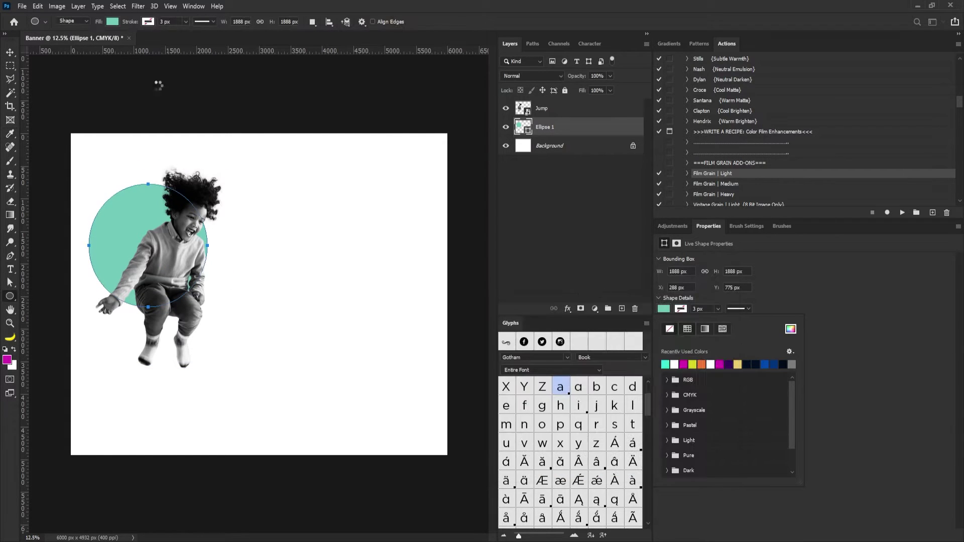
# Duplicate the circle, scale the copy down and place it below the large circle, left of the child's feet.
pyautogui.click(10, 53)
pyautogui.hotkey('ctrl', 'j')
pyautogui.moveTo(152, 217); pyautogui.dragTo(272, 306)
pyautogui.hotkey('ctrl', 't')
pyautogui.moveTo(327, 274); pyautogui.dragTo(271, 330)
pyautogui.moveTo(239, 363); pyautogui.dragTo(128, 357)
pyautogui.press('Return')
# Duplicate the smaller circle, shrink the copy to about 616 px and place it under the child's feet.
pyautogui.moveTo(158, 389); pyautogui.dragTo(220, 415)
pyautogui.hotkey('ctrl', 'j')
pyautogui.hotkey('ctrl', 't')
pyautogui.moveTo(218, 361); pyautogui.dragTo(185, 396)
pyautogui.press('Return')
pyautogui.moveTo(166, 416); pyautogui.dragTo(179, 373)
# Add the headline "Happy Child" right of the child, split over two lines.
pyautogui.press('t')
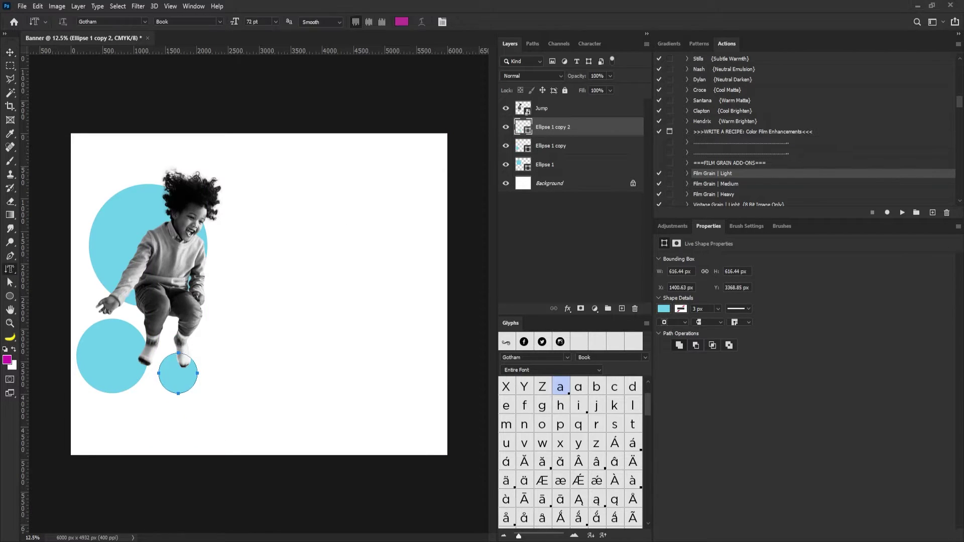
pyautogui.click(247, 289)
pyautogui.write('Happy Child')
pyautogui.hotkey('ctrl', 'a')
pyautogui.click(343, 283)
pyautogui.press('Return')
# Select the whole headline text and set its leading to 86 pt.
pyautogui.hotkey('ctrl', 'a')
pyautogui.moveTo(744, 361); pyautogui.dragTo(645, 368)
pyautogui.hotkey('shift', 'Up')
pyautogui.hotkey('shift', 'Up')
pyautogui.hotkey('shift', 'Up')
pyautogui.hotkey('shift', 'Up')
pyautogui.hotkey('shift', 'Up')
pyautogui.hotkey('shift', 'Up')
pyautogui.hotkey('shift', 'Up')
pyautogui.hotkey('shift', 'Up')
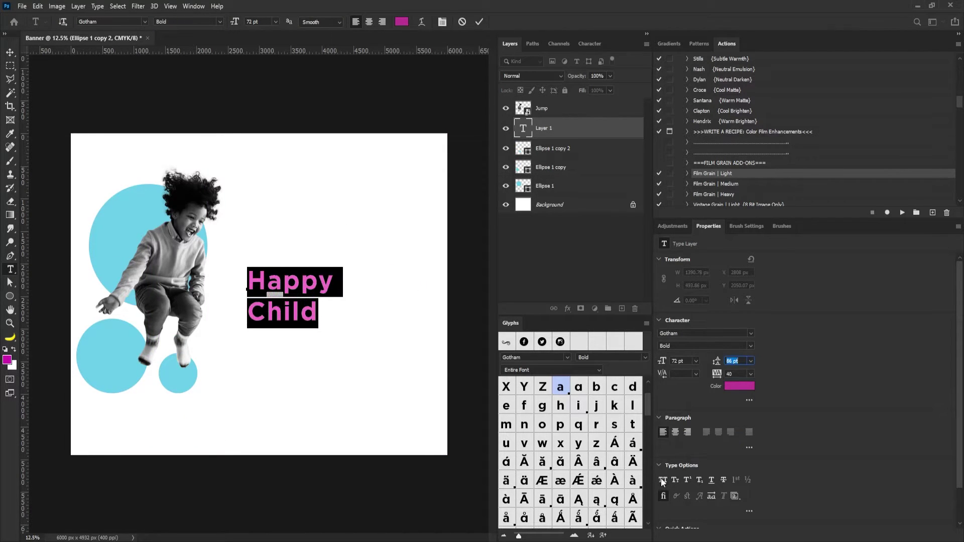
# Set the headline in all caps with the Gotham Black weight.
pyautogui.click(663, 480)
pyautogui.click(751, 346)
pyautogui.click(676, 457)
pyautogui.hotkey('ctrl', 'Return')
# Enlarge the headline to about 132 pt and reposition it beside the child.
pyautogui.hotkey('ctrl', 't')
pyautogui.moveTo(343, 327)
pyautogui.mouseDown()
pyautogui.moveTo(420, 405)
pyautogui.moveTo(422, 396)
pyautogui.mouseUp()
pyautogui.press('Return')
pyautogui.moveTo(331, 311); pyautogui.dragTo(312, 282)
# Set the headline's leading to 118 pt.
pyautogui.moveTo(746, 361); pyautogui.dragTo(670, 353)
pyautogui.hotkey('shift', 'Down')
pyautogui.hotkey('shift', 'Down')
pyautogui.hotkey('shift', 'Down')
pyautogui.hotkey('shift', 'Down')
# Recolor the headline with the light blue sampled from the large circle and set its tracking to -40.
pyautogui.click(739, 386)
pyautogui.click(123, 226)
pyautogui.moveTo(399, 294); pyautogui.dragTo(417, 314)
pyautogui.write('0')
pyautogui.moveTo(741, 373)
pyautogui.mouseDown()
pyautogui.moveTo(628, 357)
pyautogui.moveTo(683, 373)
pyautogui.mouseUp()
pyautogui.write('-40')
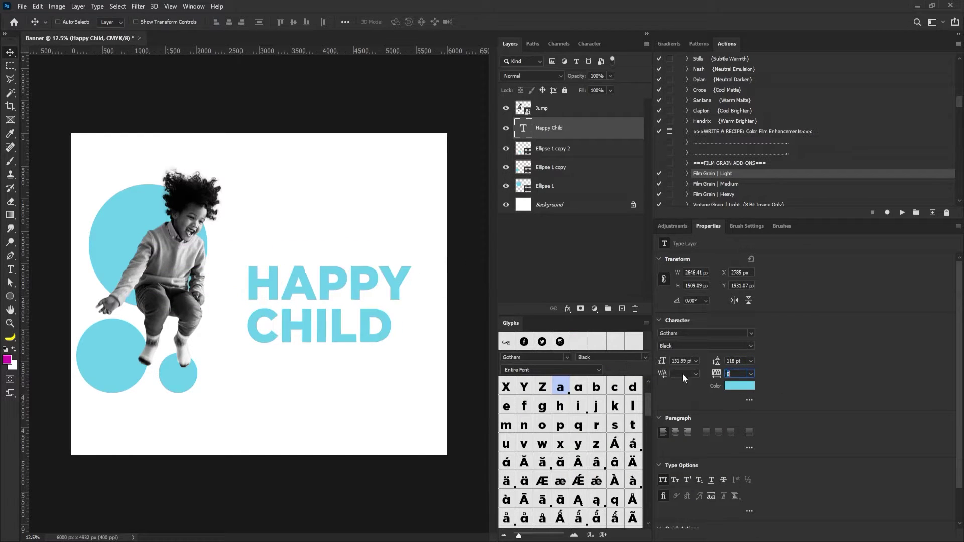
pyautogui.press('Return')
# Scale the headline up slightly, to about 145 pt.
pyautogui.hotkey('ctrl', 't')
pyautogui.moveTo(407, 261); pyautogui.dragTo(419, 256)
pyautogui.moveTo(232, 366); pyautogui.dragTo(246, 359)
pyautogui.press('Return')
# Paste the tagline "Make a child happy today with your support" as new text below the headline.
pyautogui.press('t')
pyautogui.click(241, 379)
pyautogui.hotkey('ctrl', 'v')
# Color the tagline dark grey and set its weight to Gotham Book.
pyautogui.click(743, 388)
pyautogui.click(473, 406)
pyautogui.click(698, 297)
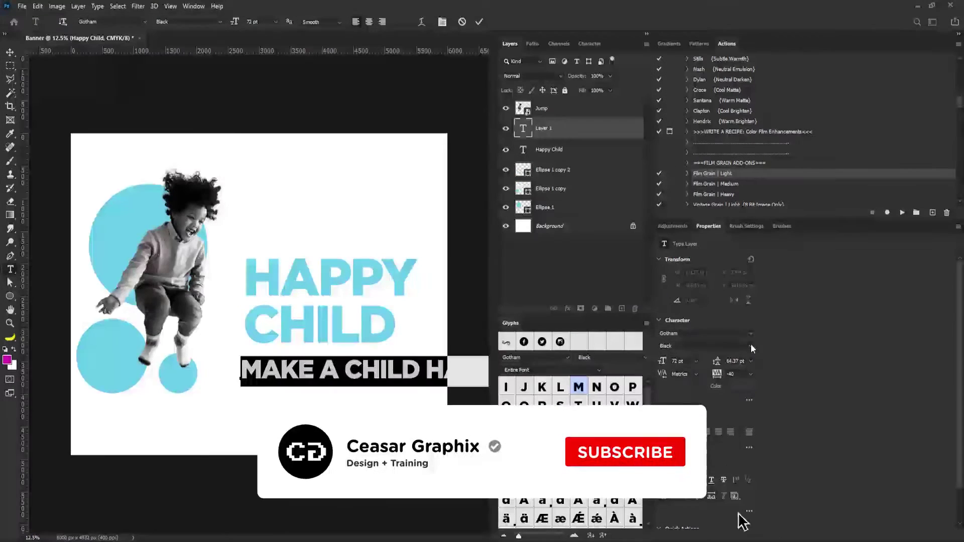
pyautogui.click(751, 346)
pyautogui.click(695, 397)
# Scale the tagline down to about 58.5 pt.
pyautogui.click(10, 52)
pyautogui.hotkey('ctrl', 't')
pyautogui.moveTo(240, 357); pyautogui.dragTo(280, 360)
pyautogui.press('Return')
# Break the tagline into three lines, after "child" and after "today".
pyautogui.doubleClick(523, 129)
pyautogui.click(385, 363)
pyautogui.press('Return')
pyautogui.click(380, 384)
pyautogui.press('Return')
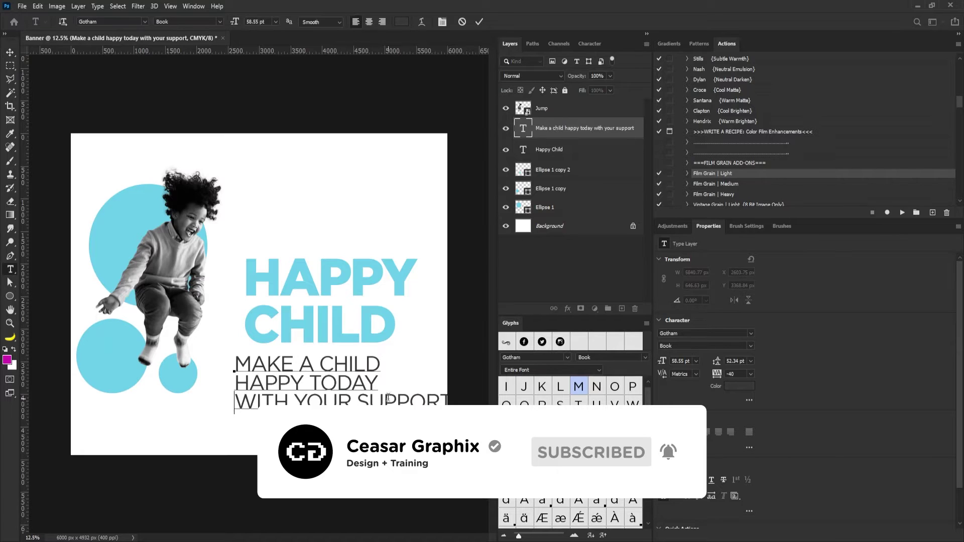
# Set the tagline's tracking to 0, then shrink it and move it back under the headline.
pyautogui.hotkey('ctrl', 'a')
pyautogui.moveTo(742, 374); pyautogui.dragTo(704, 379)
pyautogui.write('070')
pyautogui.click(10, 52)
pyautogui.hotkey('ctrl', 't')
pyautogui.moveTo(234, 351); pyautogui.dragTo(280, 359)
pyautogui.press('Return')
pyautogui.moveTo(392, 369); pyautogui.dragTo(351, 360)
# Rework the line breaks within the tagline.
pyautogui.doubleClick(405, 367)
pyautogui.press('Return')
pyautogui.click(327, 380)
pyautogui.press('Delete')
pyautogui.press('space')
pyautogui.click(390, 380)
pyautogui.press('Return')
# Resize the tagline to about 41.6 pt below the headline and turn off its all caps.
pyautogui.click(10, 52)
pyautogui.moveTo(384, 434); pyautogui.dragTo(416, 410)
pyautogui.hotkey('ctrl', 't')
pyautogui.press('Return')
pyautogui.click(663, 480)
# Arrange the tagline on two lines, "Make a child happy today" and "with your support".
pyautogui.doubleClick(246, 379)
pyautogui.press('BackSpace')
pyautogui.click(434, 363)
pyautogui.press('Return')
pyautogui.click(317, 379)
pyautogui.press('Delete')
pyautogui.click(10, 52)
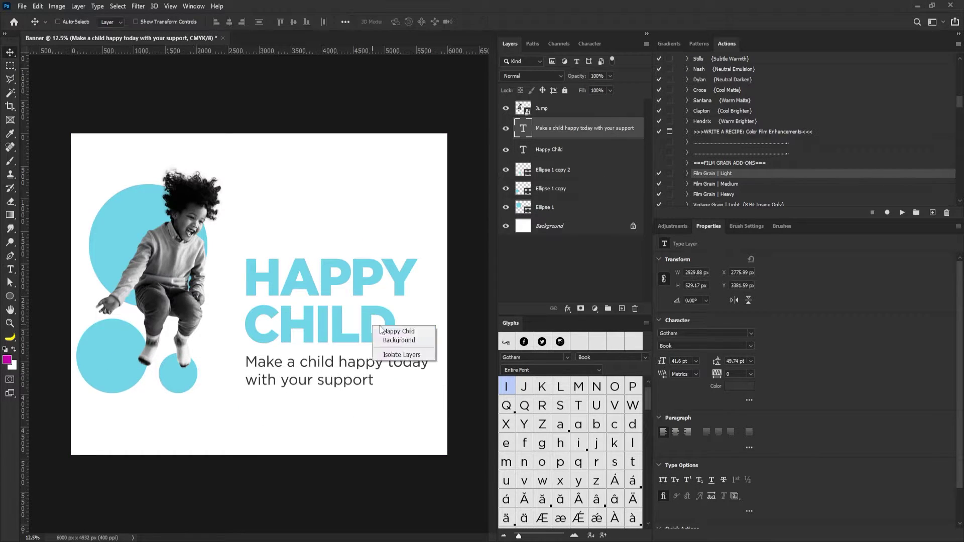
# Change the HAPPY CHILD headline to a slightly deeper, more saturated light blue.
pyautogui.keyDown('ctrl'); pyautogui.click(372, 324); pyautogui.keyUp('ctrl')
pyautogui.click(739, 386)
pyautogui.moveTo(610, 364); pyautogui.dragTo(610, 361)
pyautogui.click(699, 296)
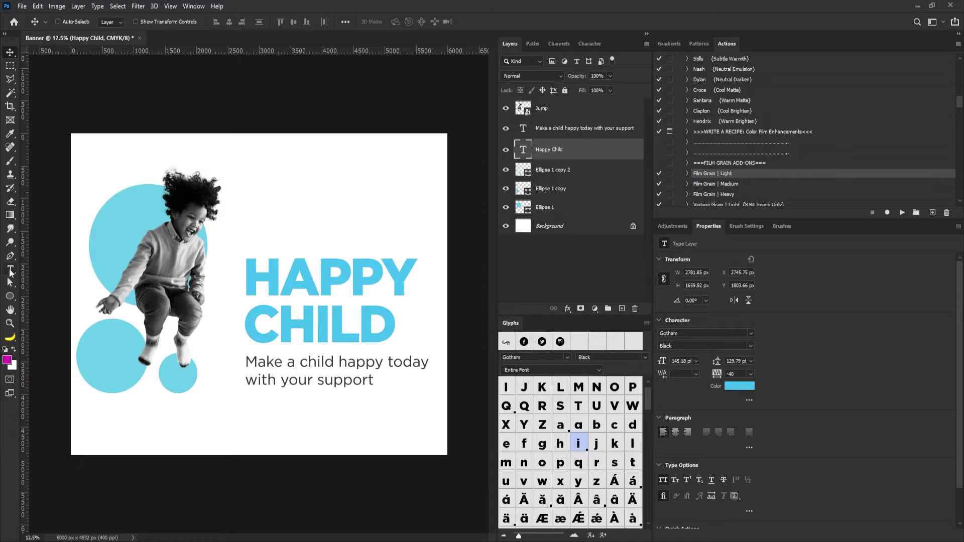
# Add the text "Donate now" below the tagline and scale it down.
pyautogui.click(10, 270)
pyautogui.click(251, 422)
pyautogui.write('Donate now')
pyautogui.click(10, 52)
pyautogui.hotkey('ctrl', 't')
pyautogui.moveTo(429, 398); pyautogui.dragTo(384, 406)
pyautogui.press('Return')
# Shrink the dotted arrow graphic to icon size and place it under the tagline's left end.
pyautogui.moveTo(334, 215); pyautogui.dragTo(268, 285)
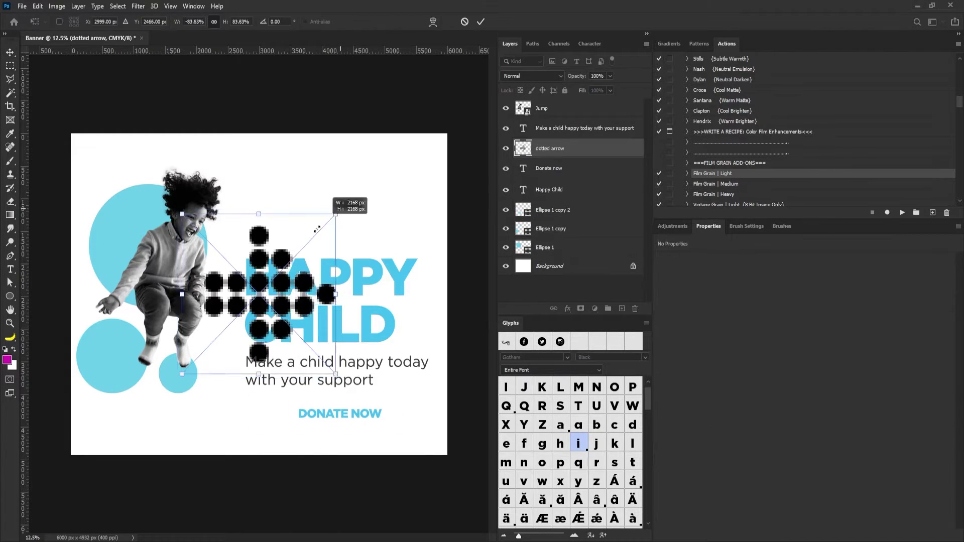
pyautogui.press('Return')
pyautogui.moveTo(269, 308); pyautogui.dragTo(263, 426)
# Move the "Donate now" text beside the dotted arrow and shift both down slightly together.
pyautogui.moveTo(347, 414); pyautogui.dragTo(315, 413)
pyautogui.moveTo(378, 388); pyautogui.dragTo(251, 424)
pyautogui.moveTo(318, 414); pyautogui.dragTo(318, 421)
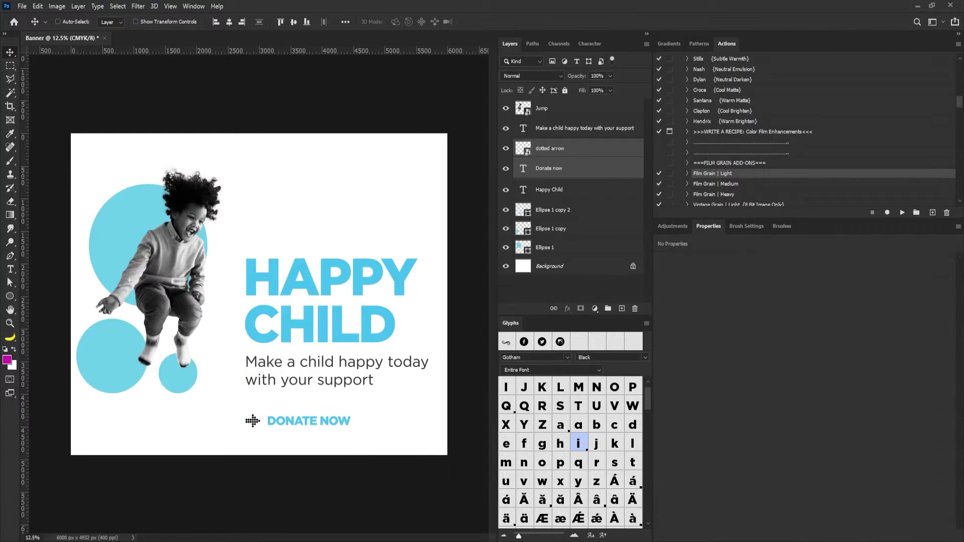
# Add a new layer above the Jump layer and set up an 80 px hard round brush in the banner's light blue.
pyautogui.click(567, 109)
pyautogui.click(622, 309)
pyautogui.click(563, 209)
pyautogui.click(574, 110)
pyautogui.click(7, 360)
pyautogui.click(698, 296)
pyautogui.press('b')
pyautogui.click(746, 227)
pyautogui.press('[')
pyautogui.press('[')
pyautogui.press('[')
# Paint small light blue doodles around the child: squiggles, a triangle, a smiley face, a curl below the feet and marks by the hand.
pyautogui.moveTo(211, 251); pyautogui.dragTo(208, 275)
pyautogui.moveTo(205, 324); pyautogui.dragTo(206, 325)
pyautogui.moveTo(109, 172); pyautogui.dragTo(110, 185)
pyautogui.moveTo(112, 188); pyautogui.dragTo(122, 183)
pyautogui.moveTo(215, 225); pyautogui.dragTo(216, 226)
pyautogui.moveTo(223, 222); pyautogui.dragTo(223, 223)
pyautogui.moveTo(215, 232); pyautogui.dragTo(228, 230)
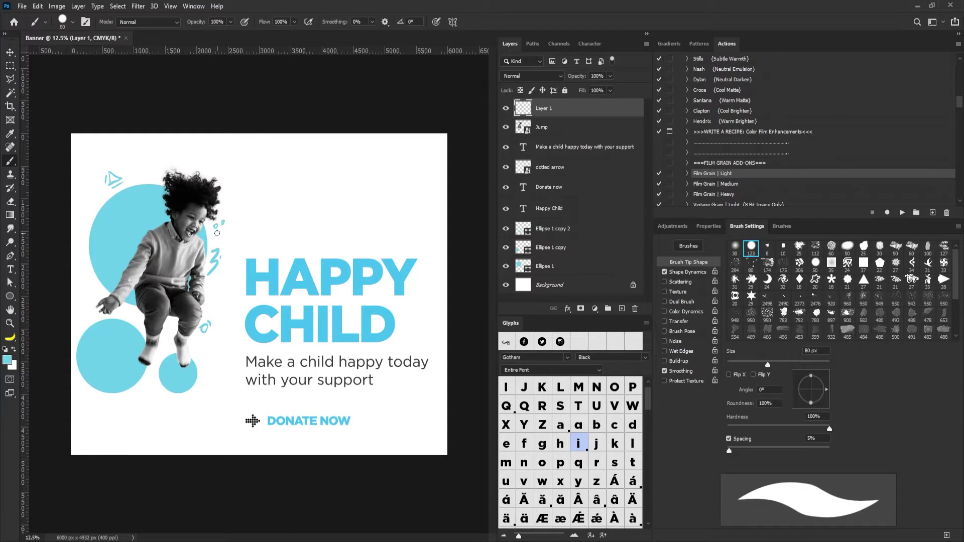
pyautogui.moveTo(134, 395)
pyautogui.mouseDown()
pyautogui.moveTo(149, 399)
pyautogui.moveTo(157, 388)
pyautogui.mouseUp()
pyautogui.moveTo(100, 291); pyautogui.dragTo(92, 282)
# Erase the triangle doodle above the large circle and hide the large circle behind the child.
pyautogui.press('e')
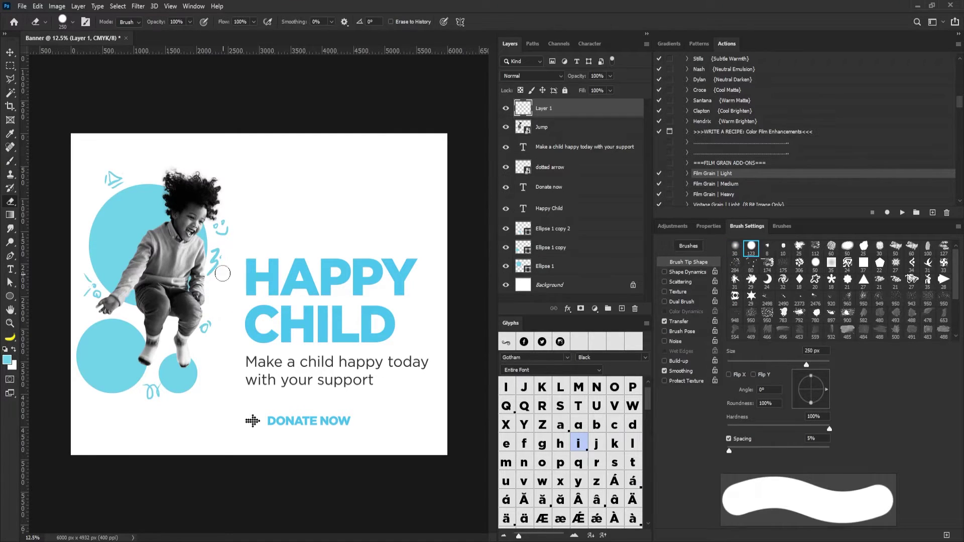
pyautogui.moveTo(168, 201); pyautogui.dragTo(113, 178)
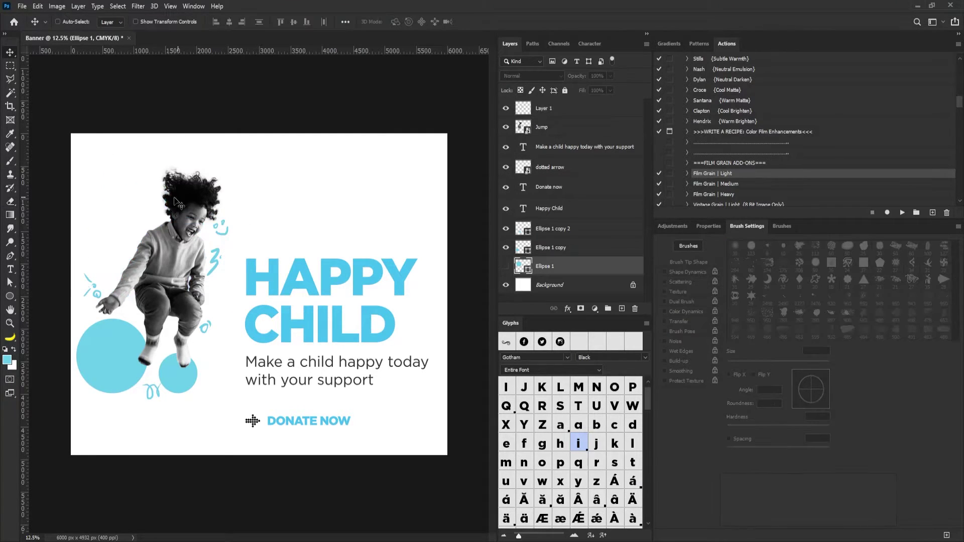
# Paint contour lines along the child's arm and leg and an underlined crown above the head on Layer 1 with a 50 px brush.
pyautogui.click(543, 108)
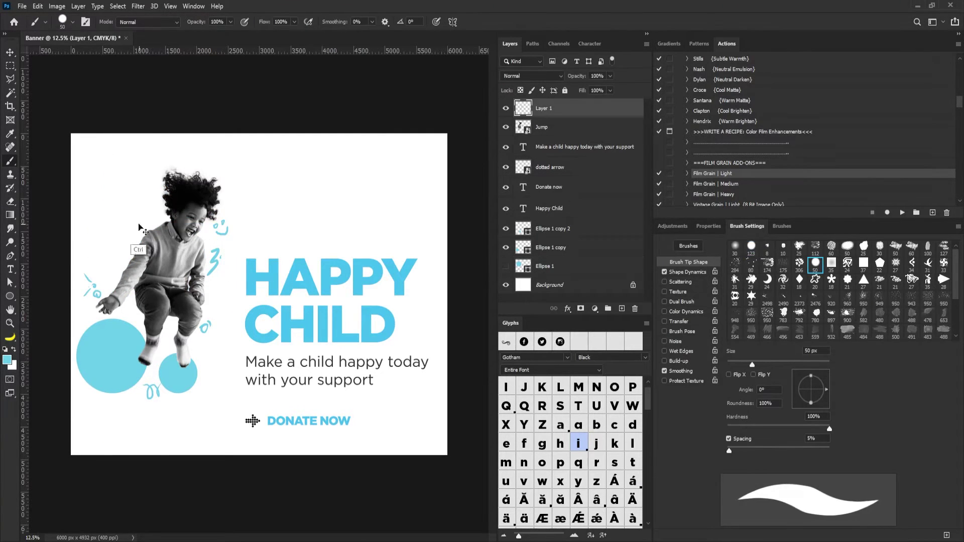
pyautogui.scroll(-2, 149, 237)
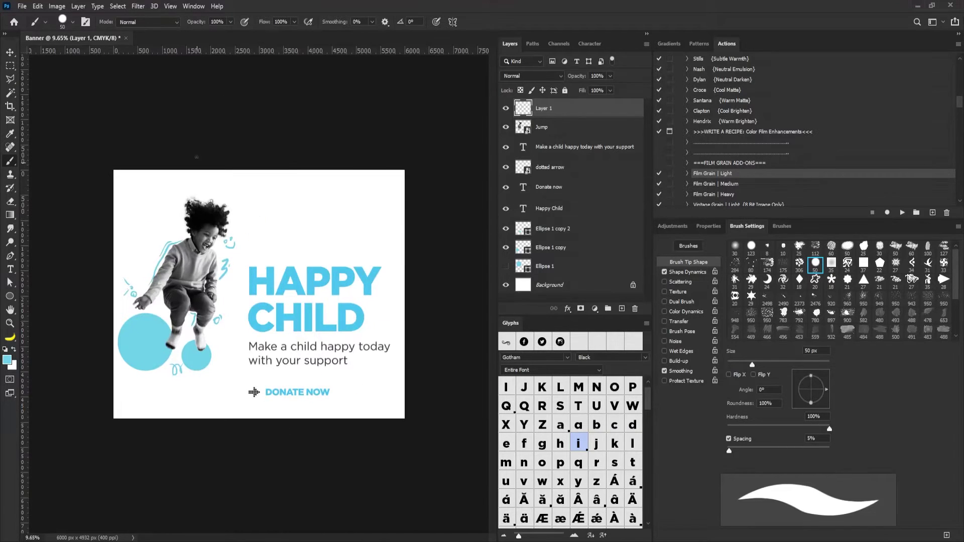
pyautogui.scroll(2, 216, 221)
pyautogui.moveTo(197, 196); pyautogui.dragTo(221, 195)
pyautogui.scroll(-1, 209, 186)
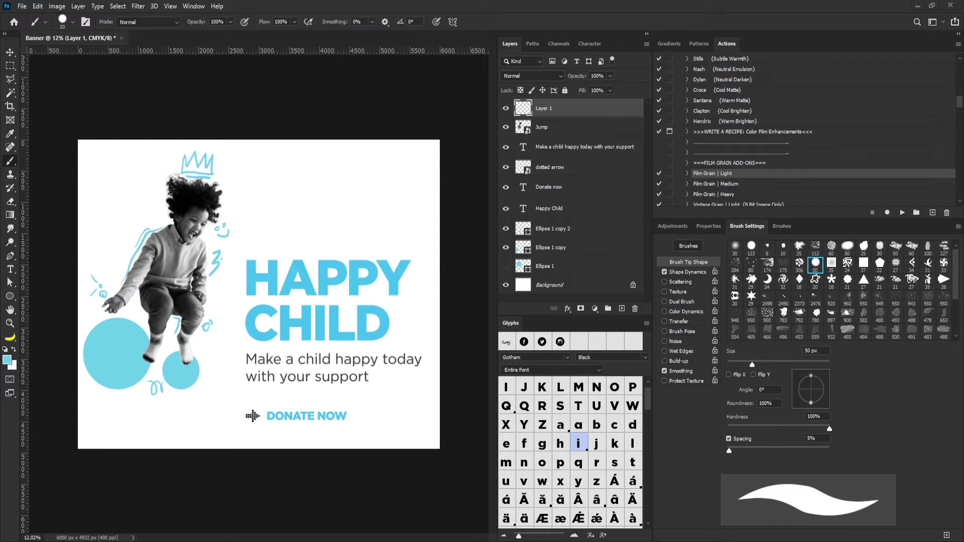
# Save the banner as a layered TIFF named Banner++ with no image compression and RLE layer compression.
pyautogui.click(22, 7)
pyautogui.click(56, 132)
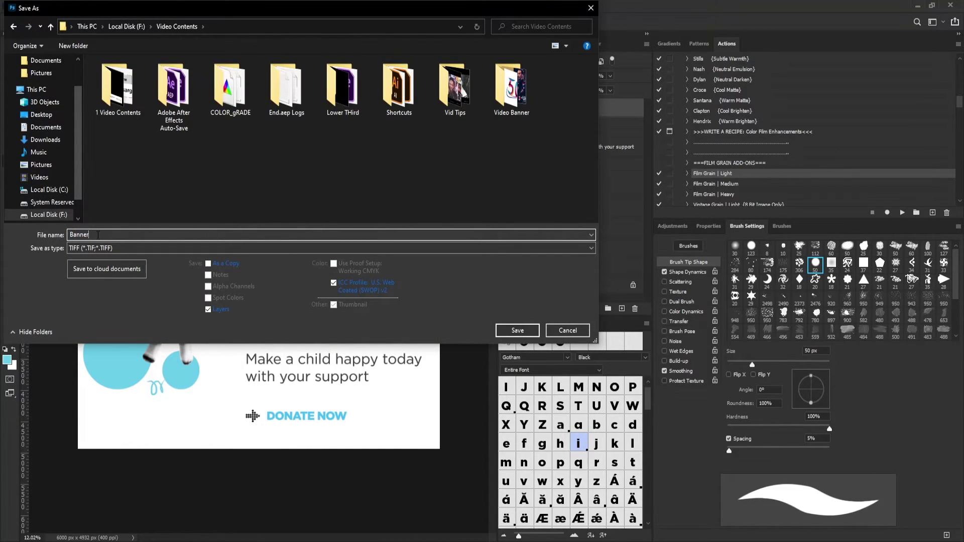
pyautogui.write('++')
pyautogui.click(519, 331)
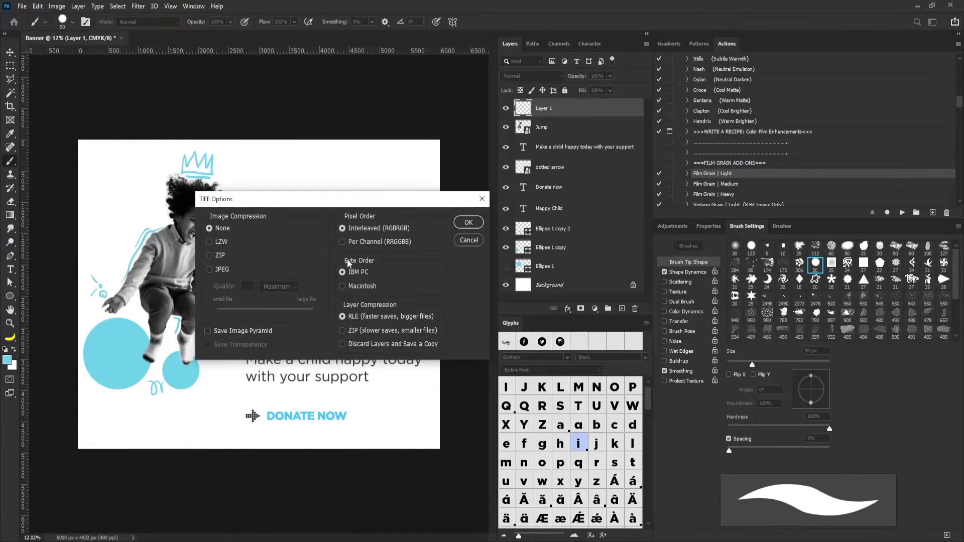
pyautogui.click(467, 222)
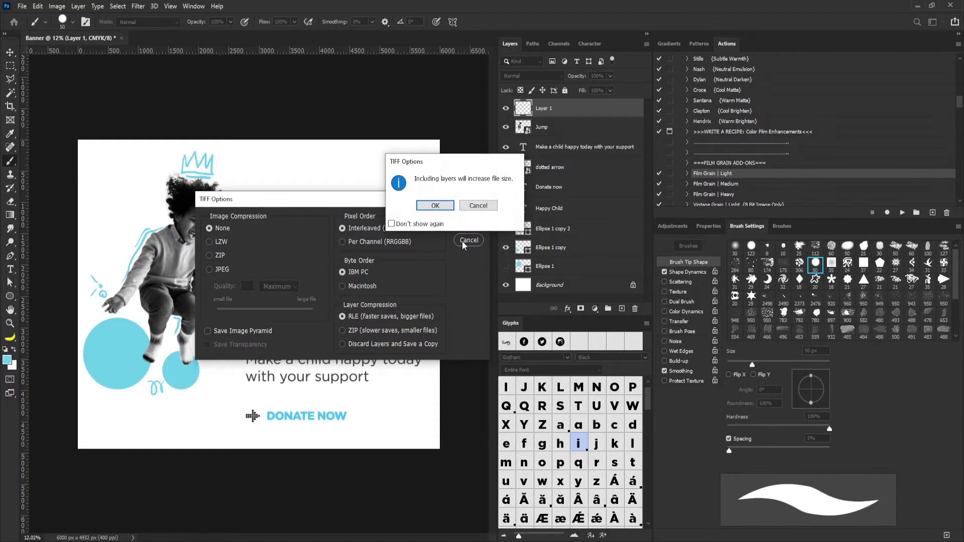
pyautogui.click(431, 209)
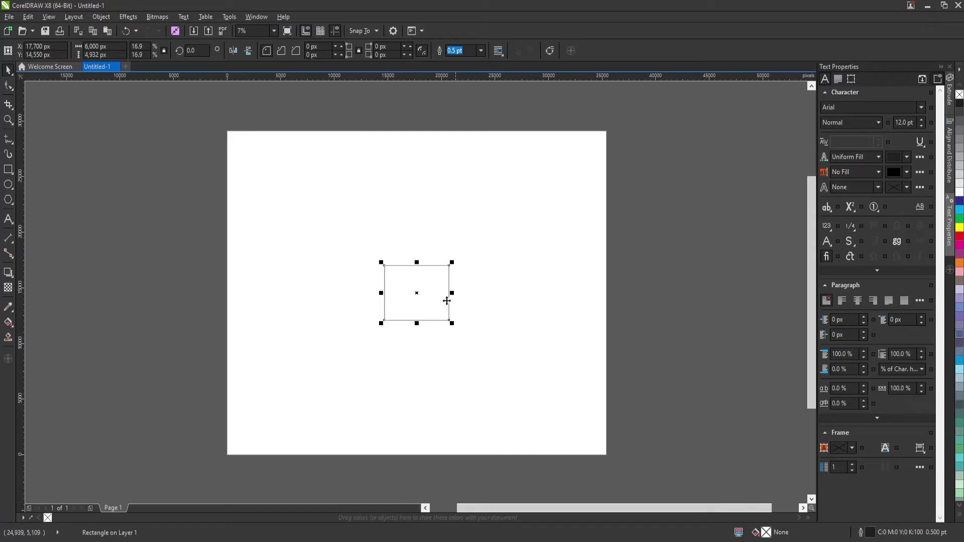
# In CorelDRAW, delete the small rectangle from the page and place the Banner++ image there.
pyautogui.moveTo(460, 225); pyautogui.dragTo(347, 353)
pyautogui.press('Delete')
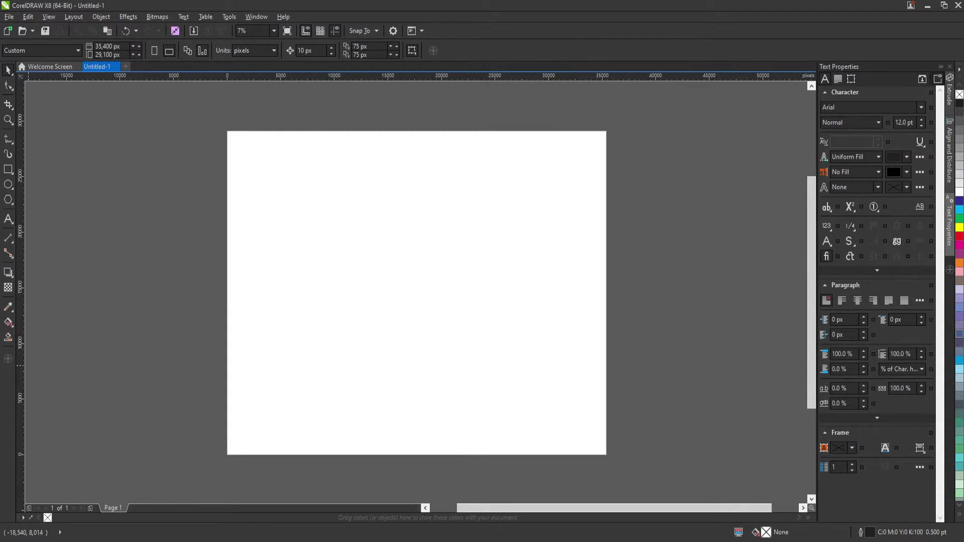
pyautogui.moveTo(180, 444); pyautogui.dragTo(419, 261)
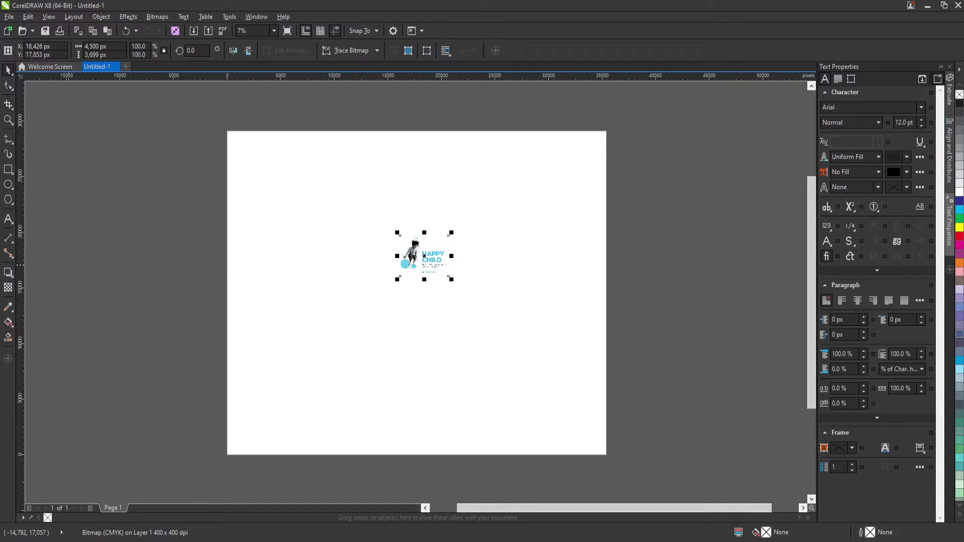
# Check the file size of Banner++ in its file properties in File Explorer, closing the properties and putting the folder window away.
pyautogui.hotkey('alt', 'Tab')
pyautogui.moveTo(198, 205); pyautogui.dragTo(335, 112)
pyautogui.rightClick(303, 315)
pyautogui.click(189, 536)
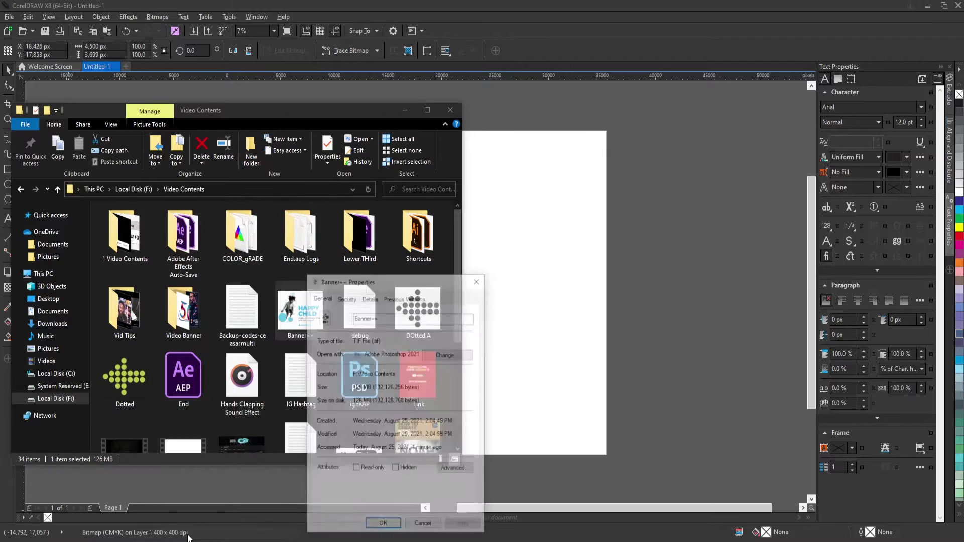
pyautogui.moveTo(401, 277); pyautogui.dragTo(333, 107)
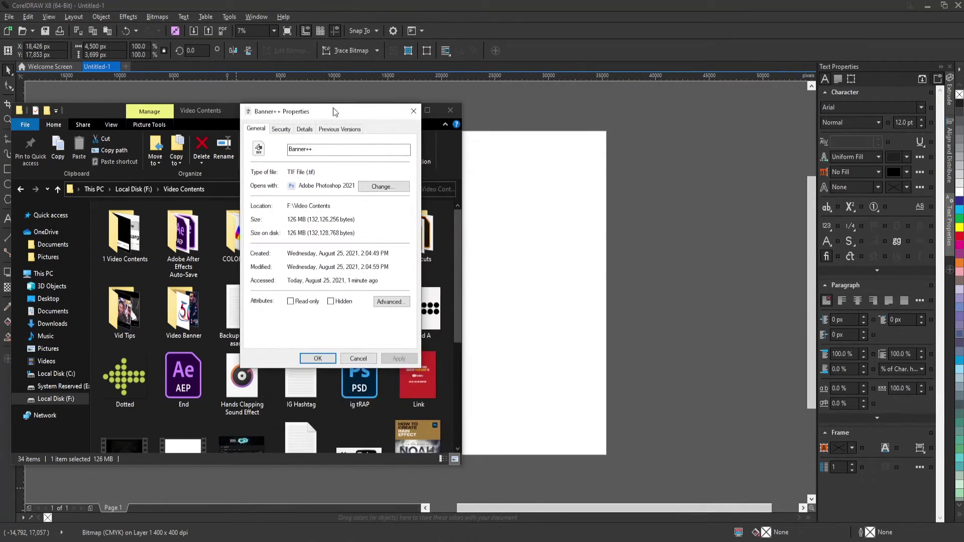
pyautogui.moveTo(288, 219); pyautogui.dragTo(301, 219)
pyautogui.click(356, 360)
pyautogui.click(405, 110)
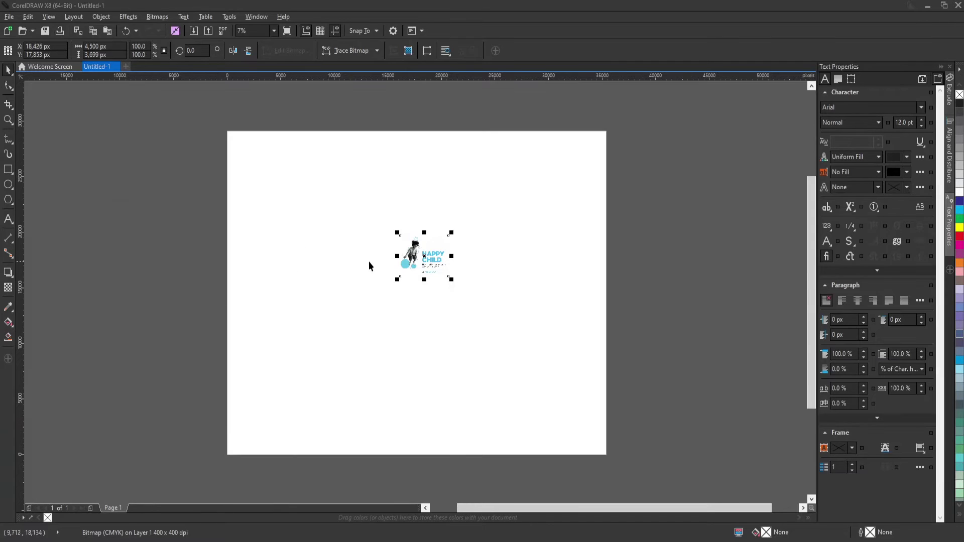
# Create a page-sized rectangle, enlarge the banner image and PowerClip it inside the rectangle.
pyautogui.doubleClick(10, 171)
pyautogui.press('space')
pyautogui.moveTo(654, 206); pyautogui.dragTo(288, 368)
pyautogui.moveTo(453, 280); pyautogui.dragTo(579, 388)
pyautogui.moveTo(482, 291); pyautogui.dragTo(587, 444)
pyautogui.click(620, 477)
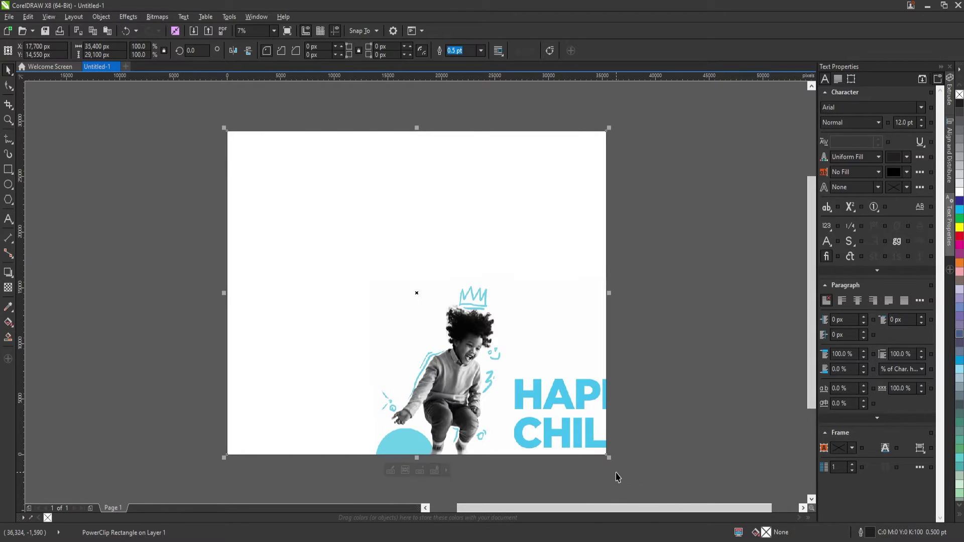
# Fit the banner image to fill the PowerClip rectangle so that the whole design covers the page.
pyautogui.rightClick(471, 273)
pyautogui.moveTo(520, 264)
pyautogui.click(640, 280)
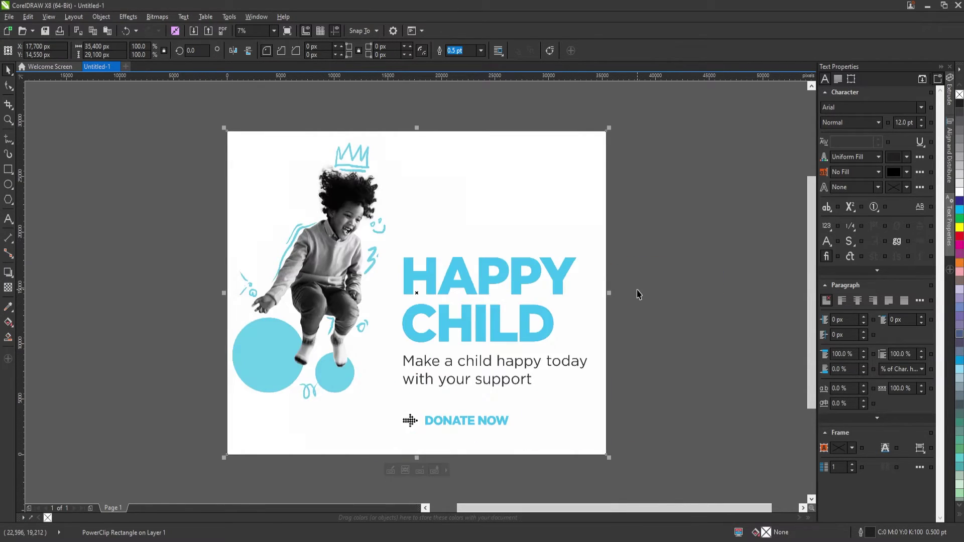
pyautogui.click(143, 236)
# Save the drawing as a version 18.0 CDR file named Child in the Aug folder.
pyautogui.click(9, 17)
pyautogui.click(53, 116)
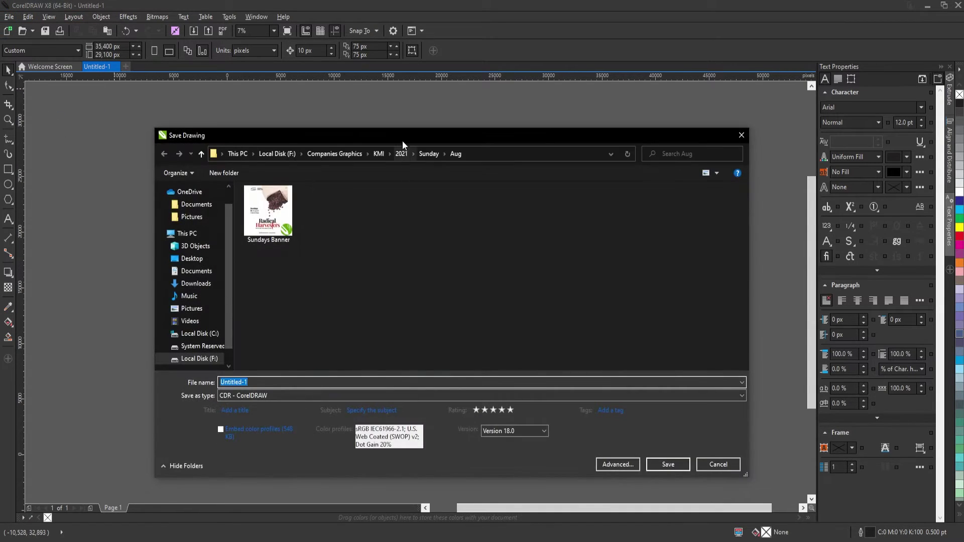
pyautogui.write('Child')
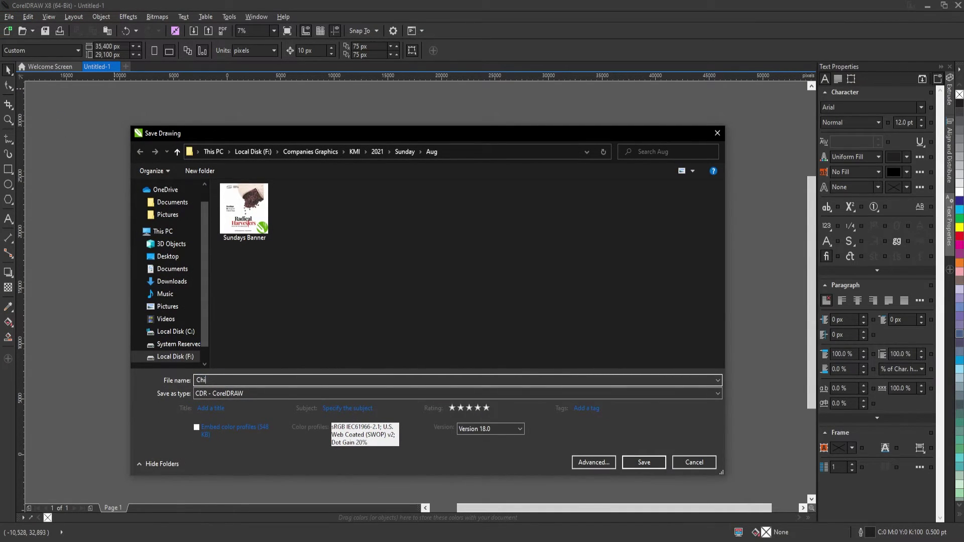
pyautogui.click(653, 465)
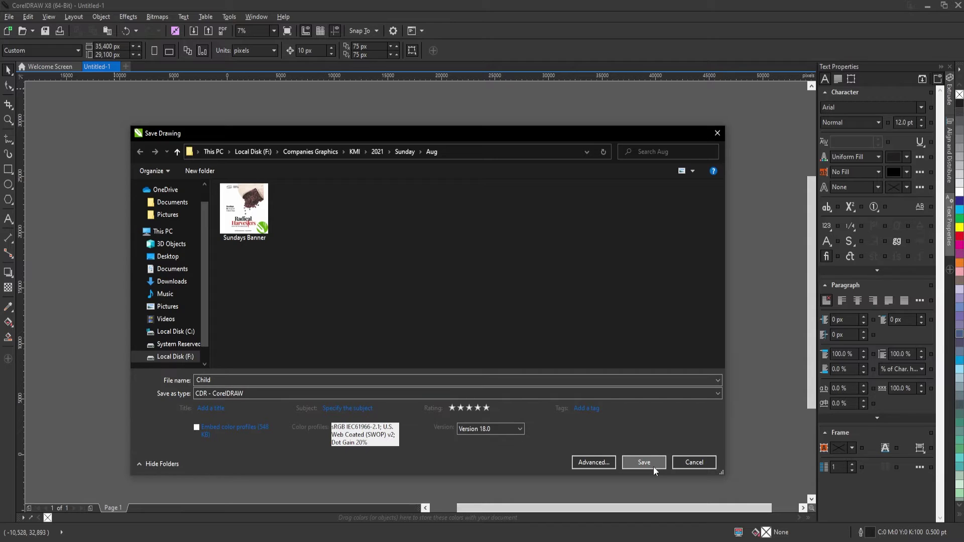